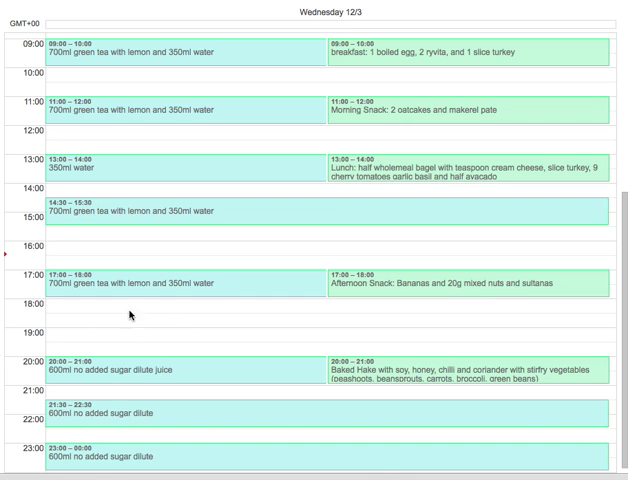
{"action": "scroll", "coordinate": [376, 360], "scroll_direction": "down", "scroll_amount": 1}
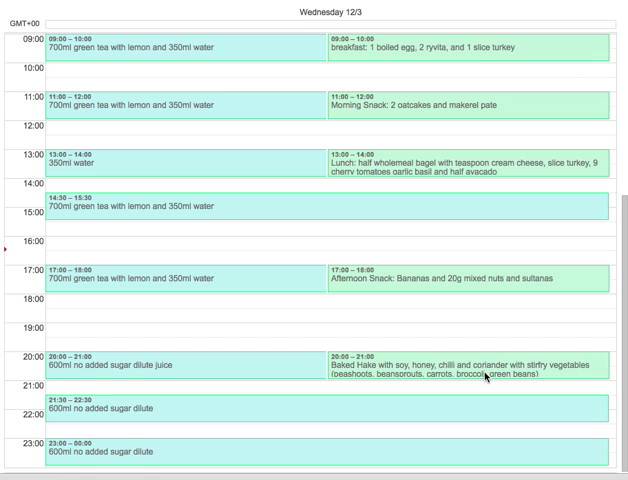
{"action": "scroll", "coordinate": [346, 376], "scroll_direction": "down", "scroll_amount": 1}
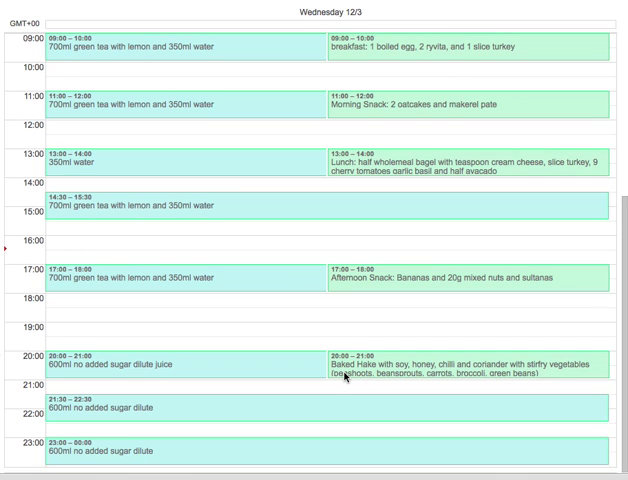